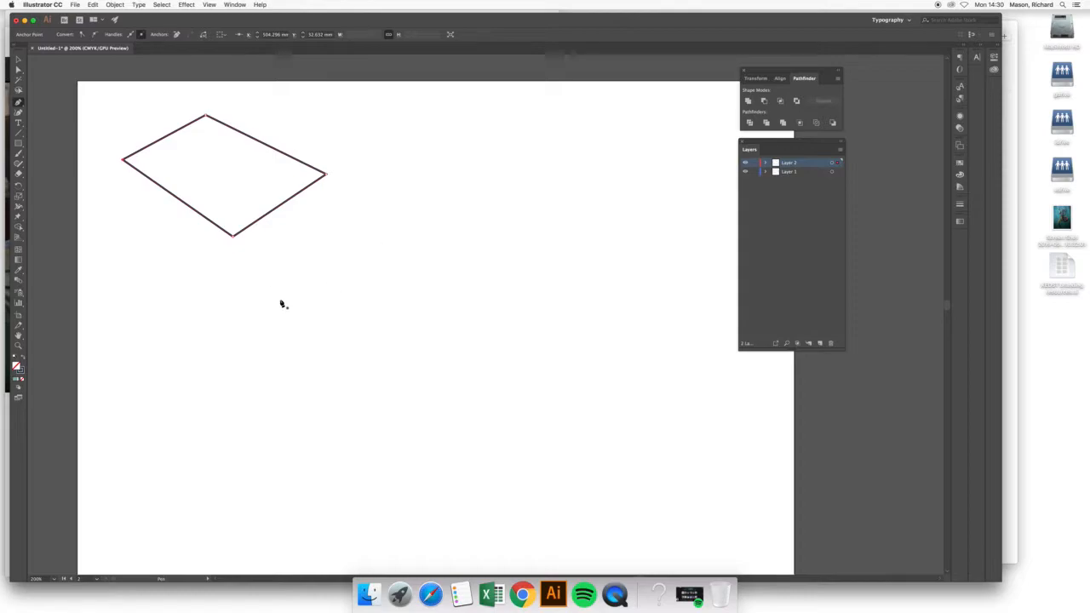
Draw a closed five-sided polygon with the Pen tool, below and to the right of the existing four-sided shape
click(349, 247)
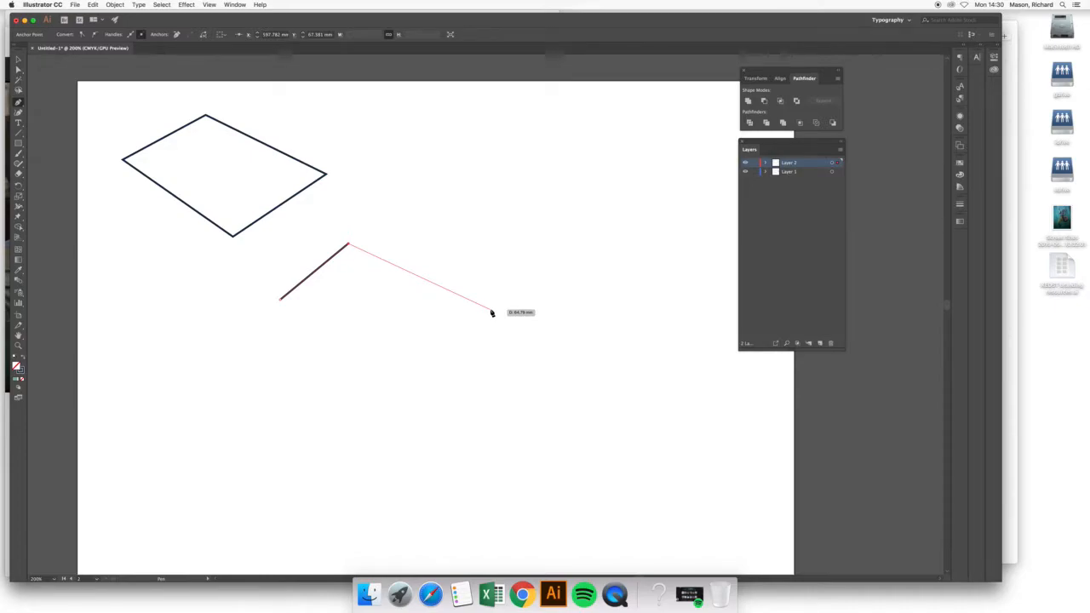
click(485, 312)
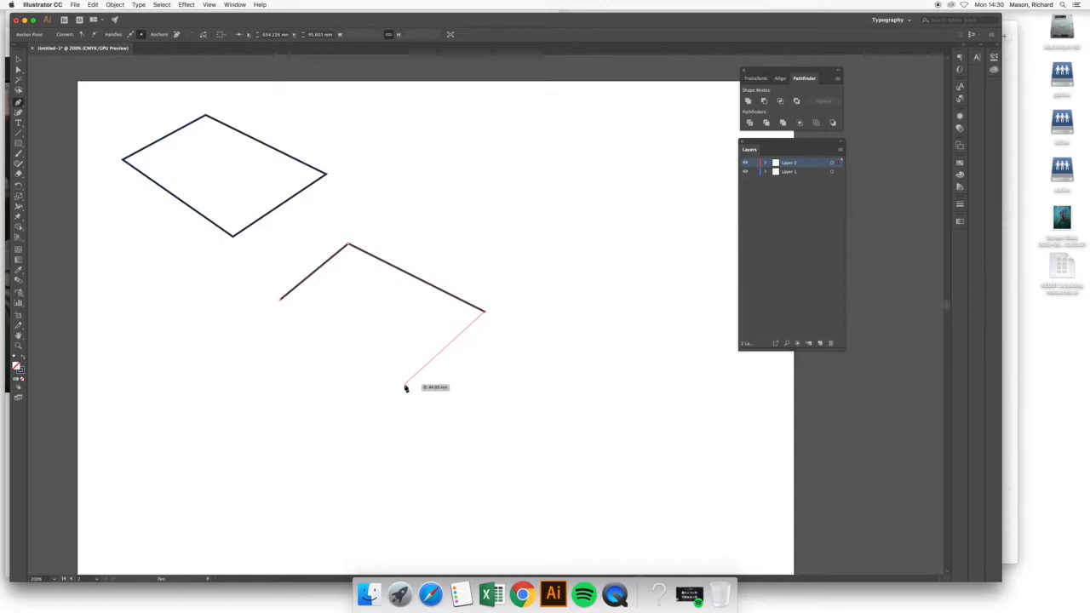
click(403, 390)
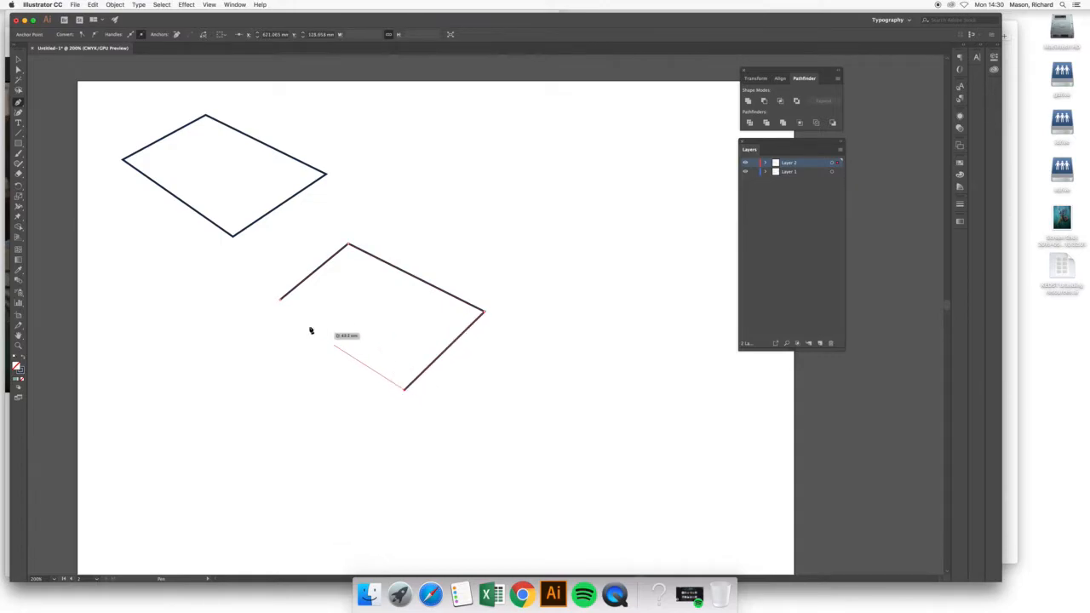
click(237, 352)
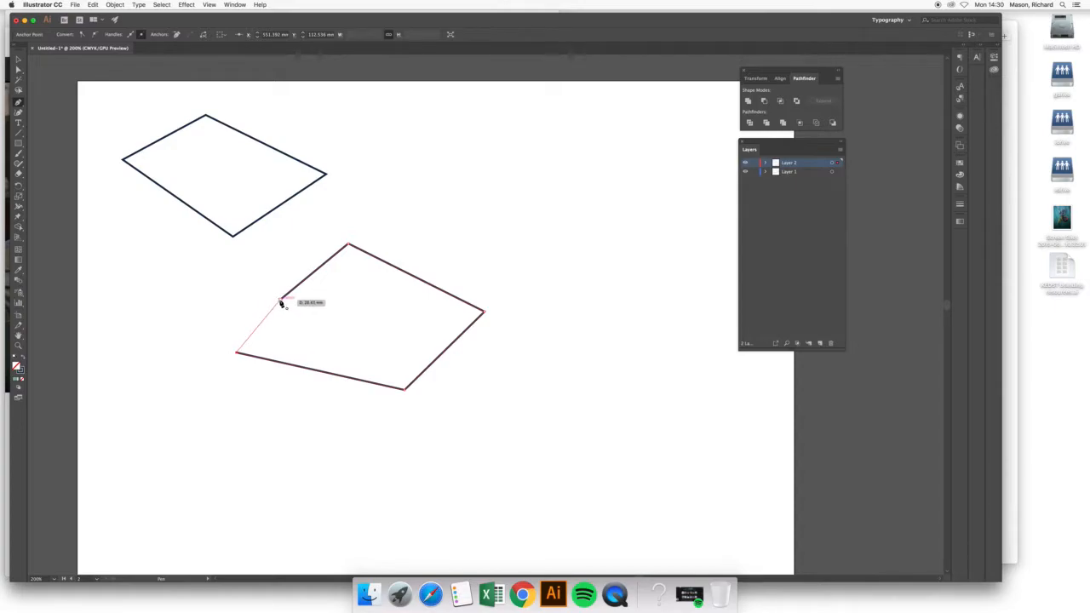
click(281, 301)
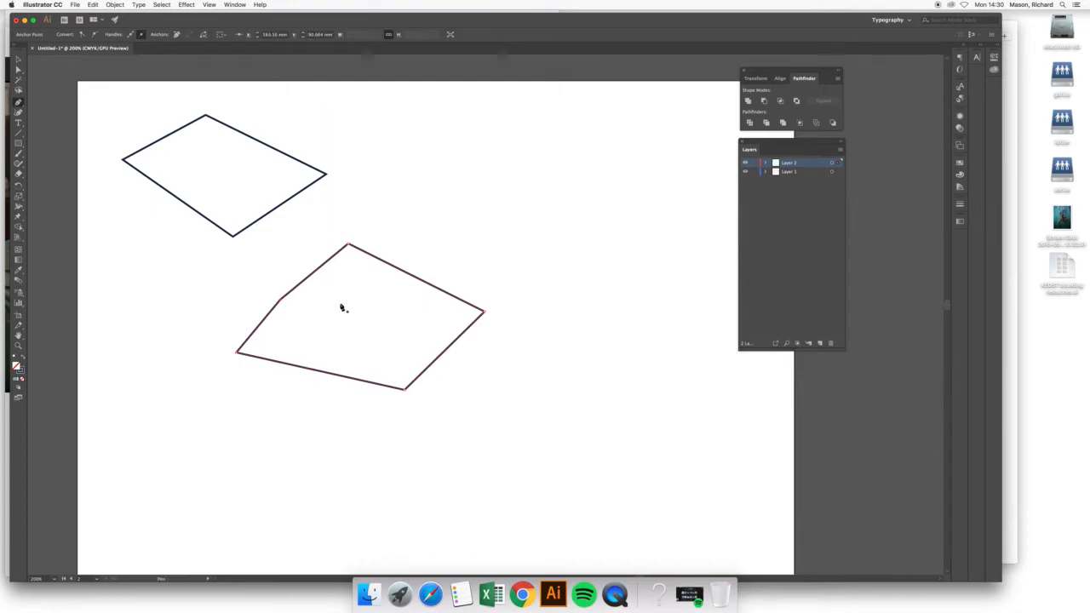
Draw a closed four-sided shape with the Pen tool above and right of the five-sided polygon, and make the fill colour active
click(451, 151)
click(605, 205)
click(516, 271)
click(379, 207)
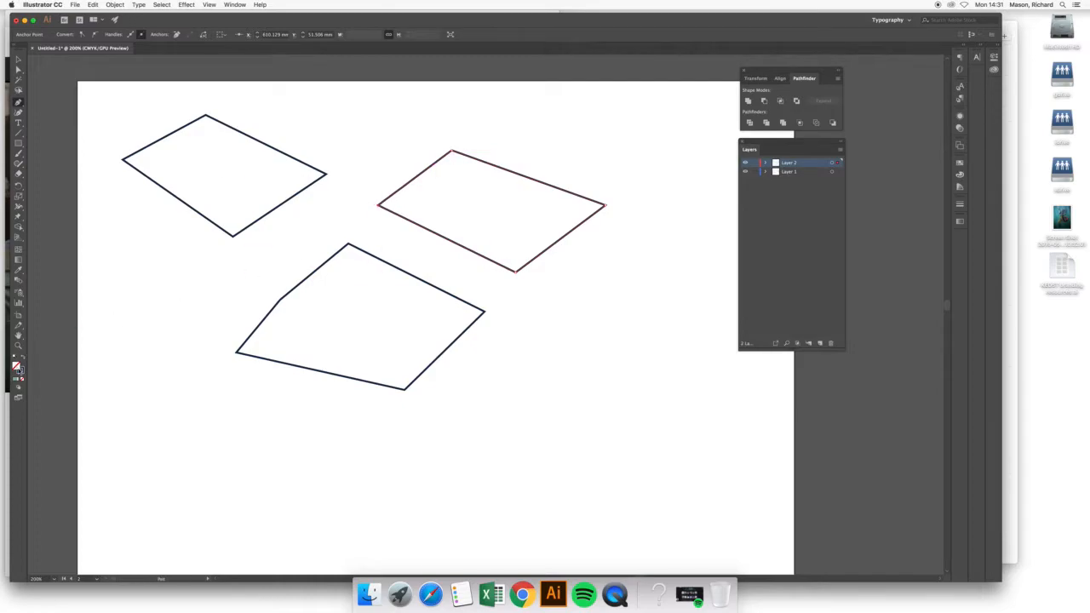
click(21, 373)
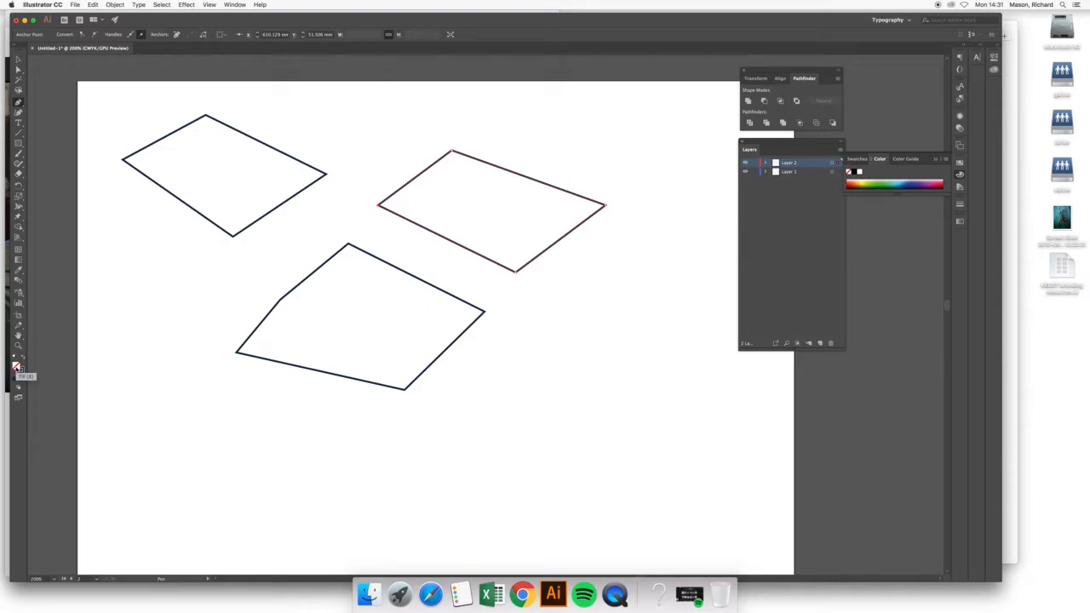
click(16, 367)
Move the newly drawn four-sided shape about 33 mm to the right and 15 mm up
click(18, 60)
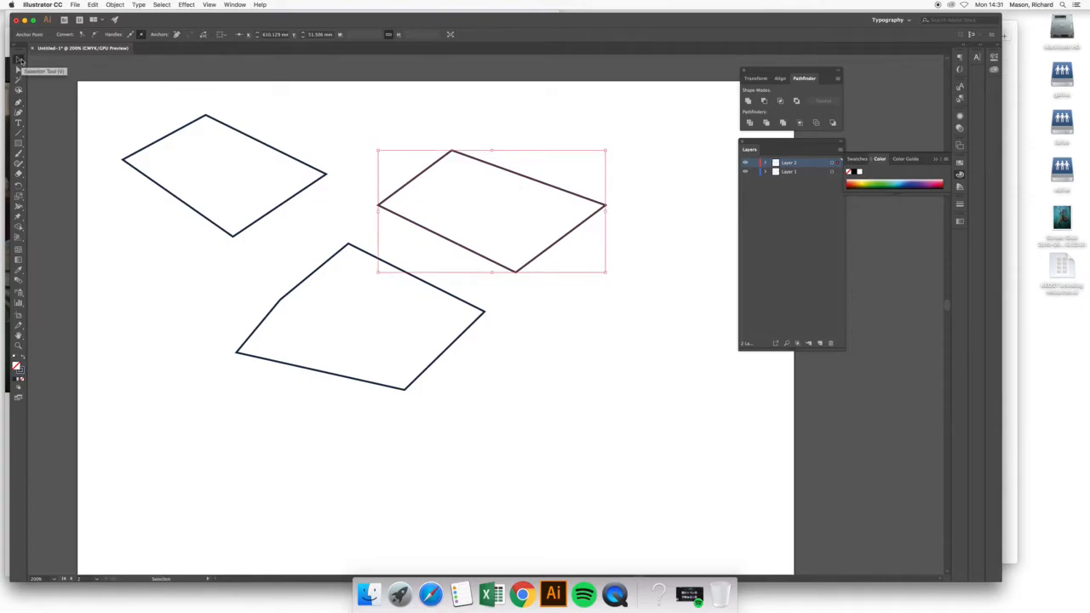
click(367, 131)
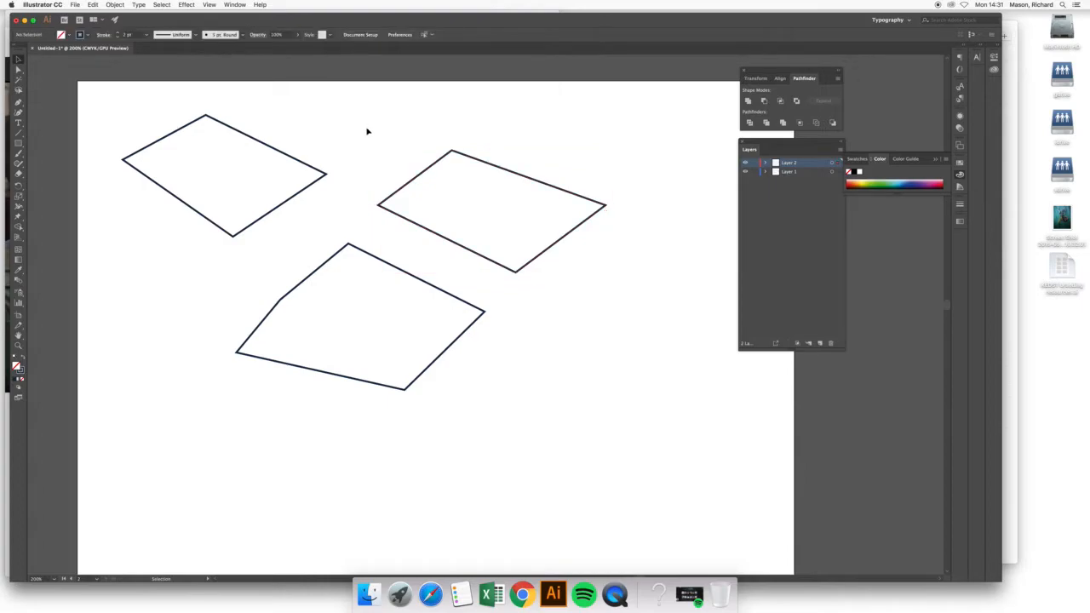
click(454, 175)
drag(454, 175, 532, 139)
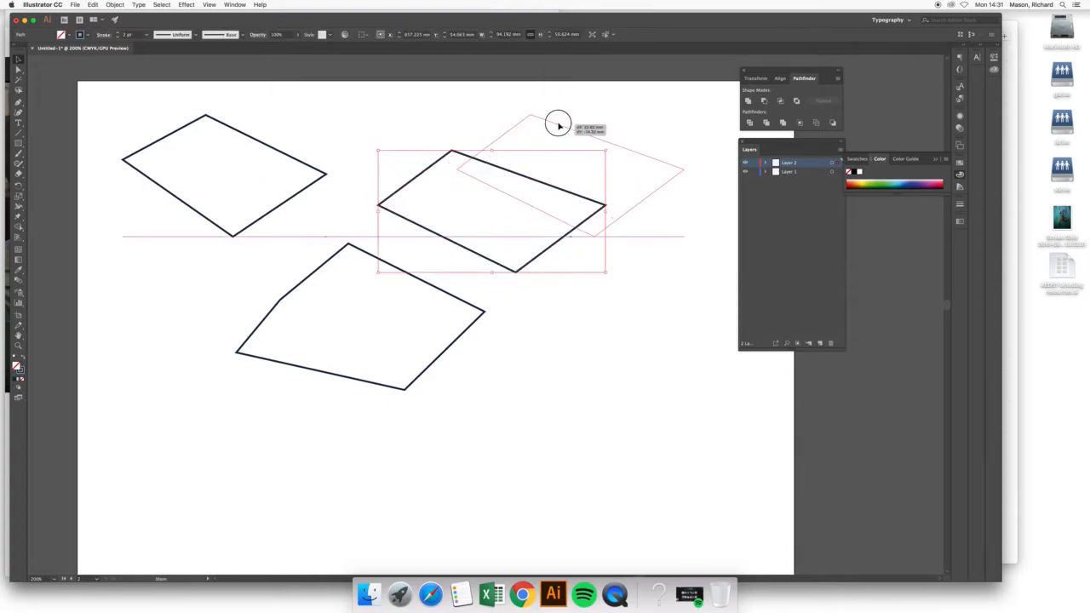
Move the five-sided polygon to the right, and select it together with the first four-sided shape to reposition both near the artboard's upper edge
drag(323, 267, 501, 284)
drag(286, 159, 260, 263)
drag(488, 289, 409, 259)
click(172, 146)
drag(172, 147, 403, 321)
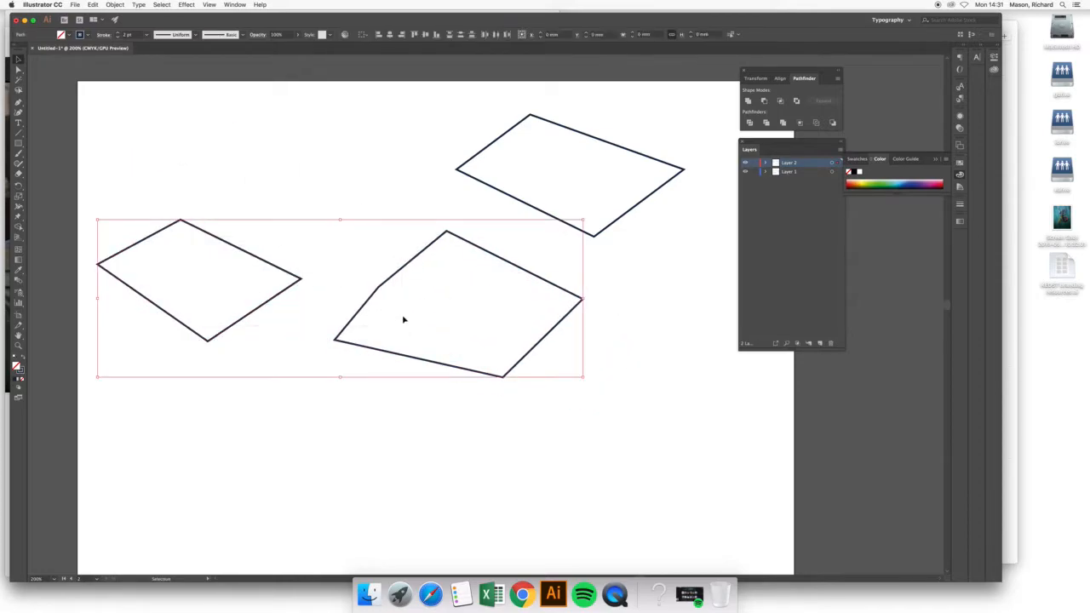
drag(409, 267, 418, 167)
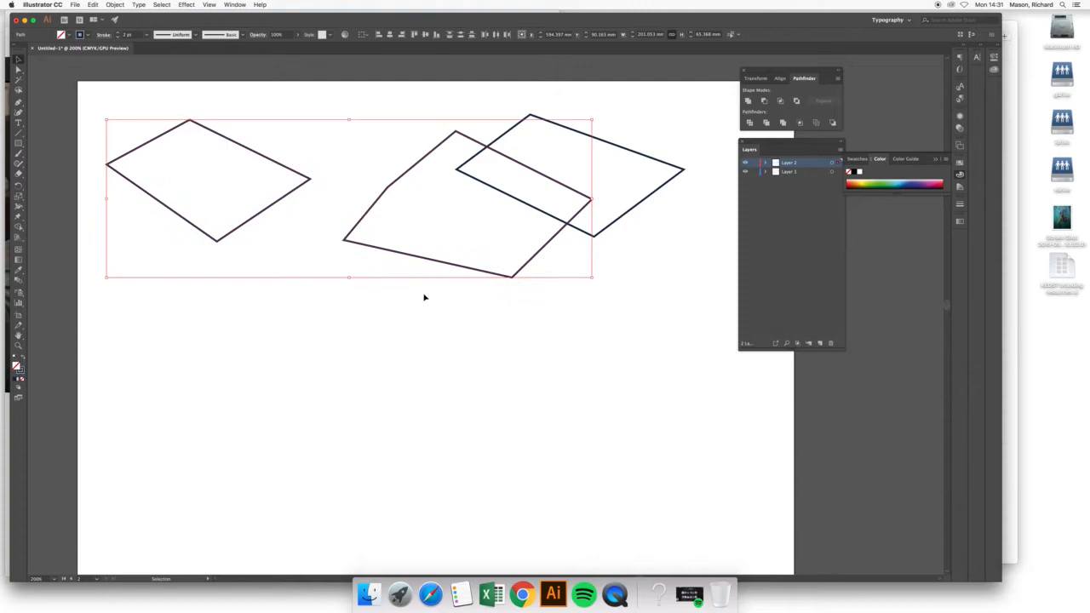
Move only the five-sided polygon down and left so it sits clear between the two four-sided shapes
click(416, 298)
drag(432, 261, 355, 298)
click(394, 347)
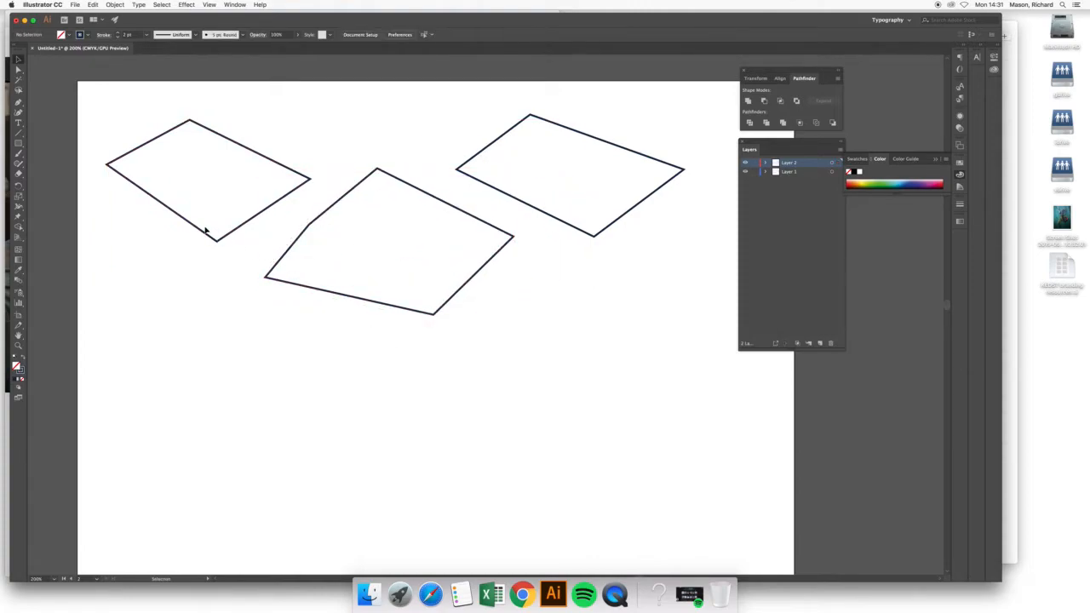
Reshape the leftmost four-sided shape by pulling its lower, right and top anchor points outward with the Direct Selection tool
click(18, 70)
drag(152, 113, 324, 204)
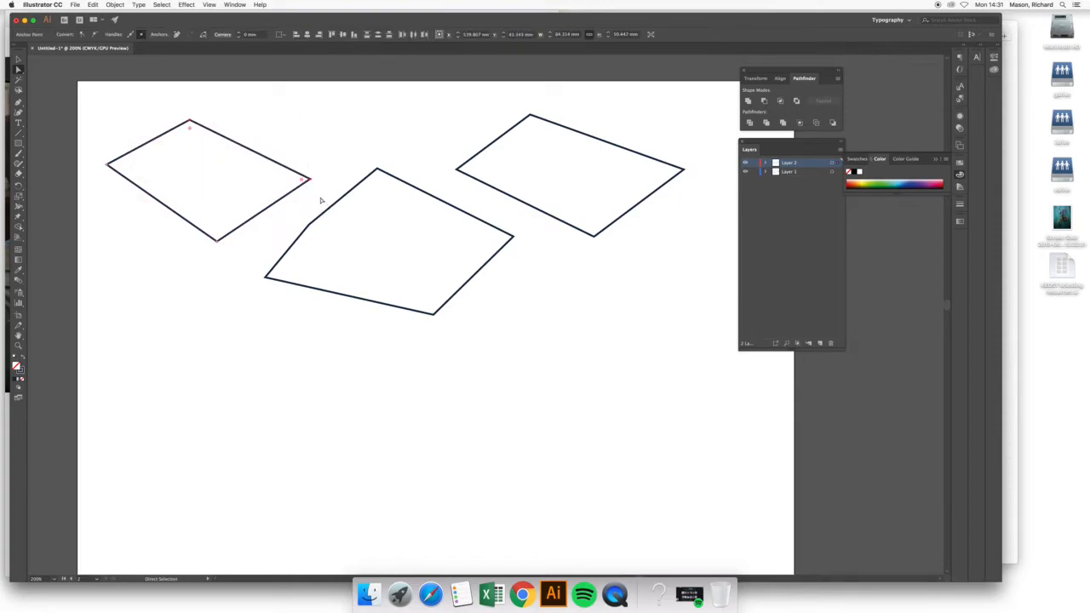
drag(199, 168, 225, 193)
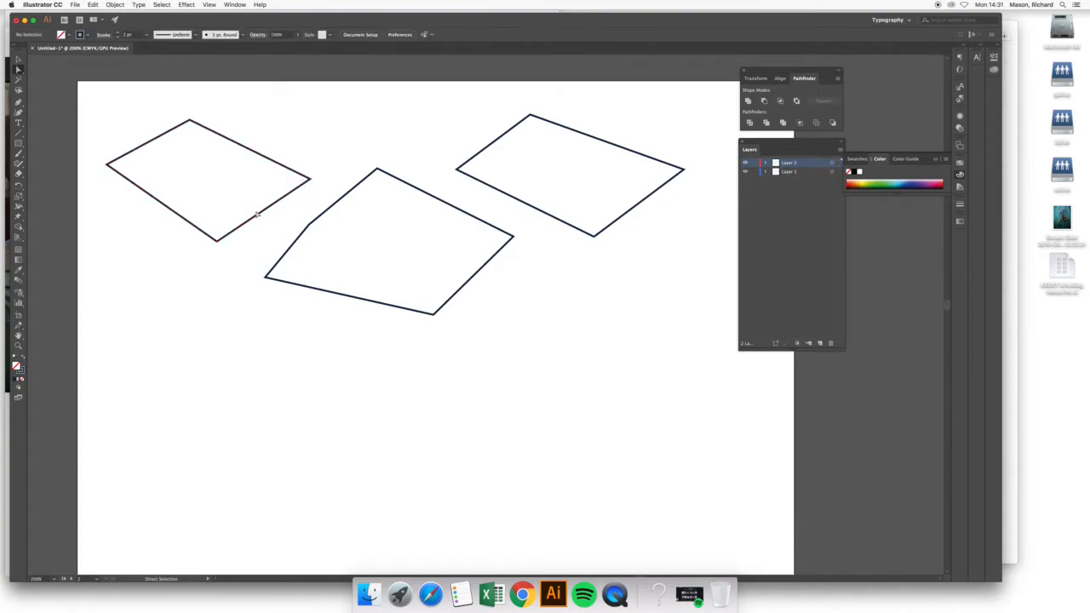
click(244, 223)
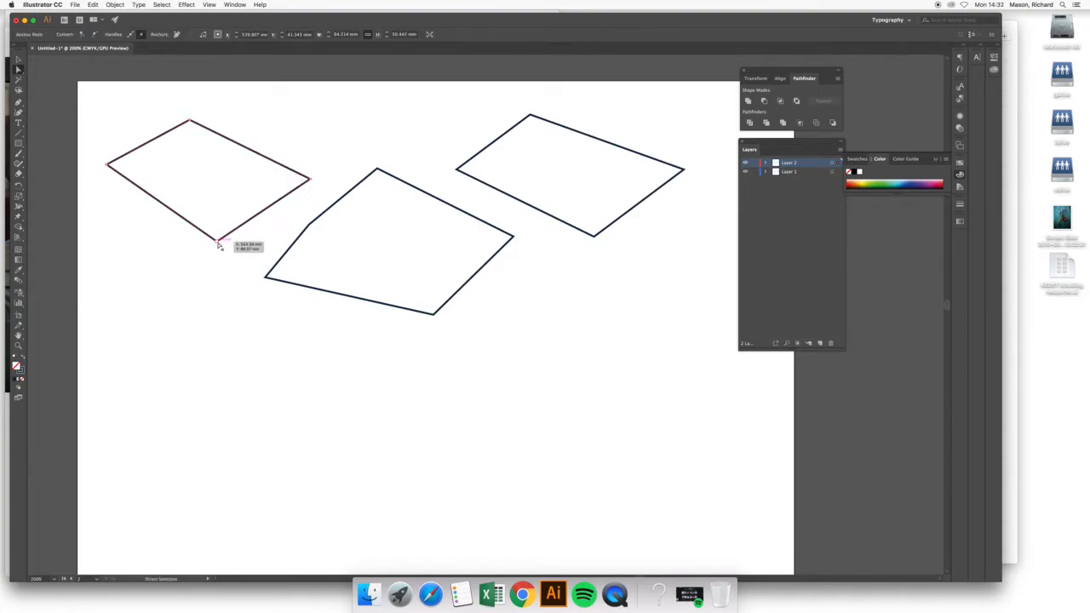
drag(217, 243, 214, 269)
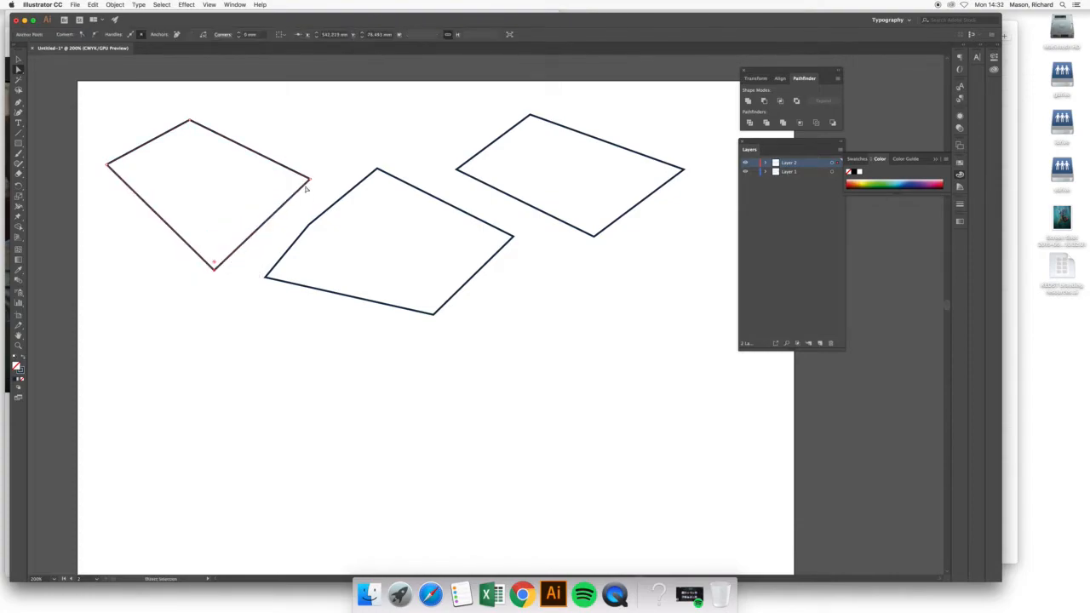
drag(310, 181, 343, 153)
drag(189, 120, 226, 102)
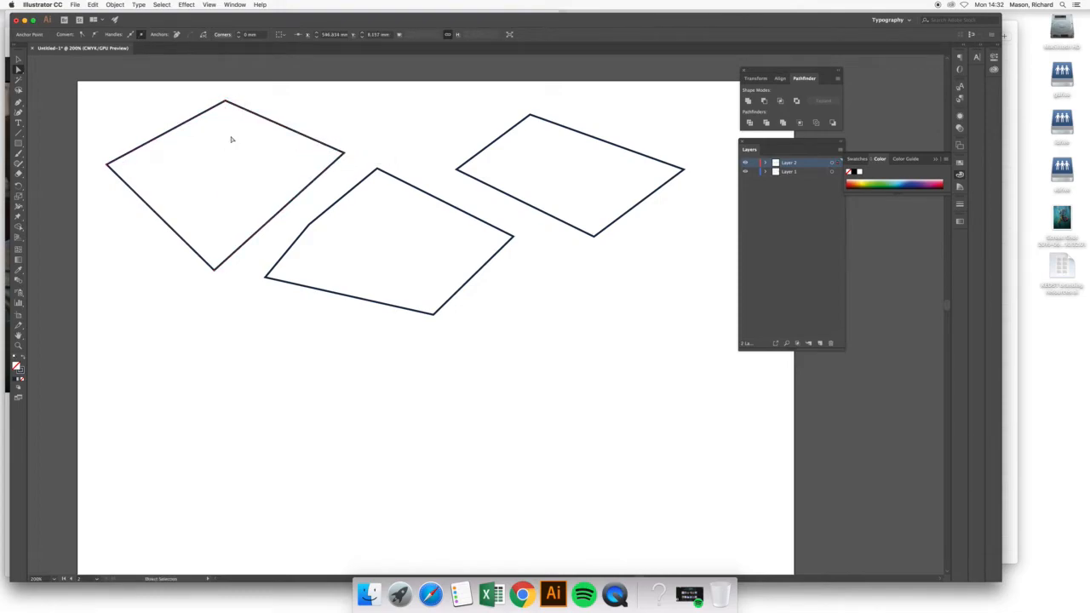
Round the leftmost shape's top and right corners to about 18.3 mm, and raise its right-side anchors together with the middle polygon's top point
click(274, 125)
drag(227, 113, 290, 169)
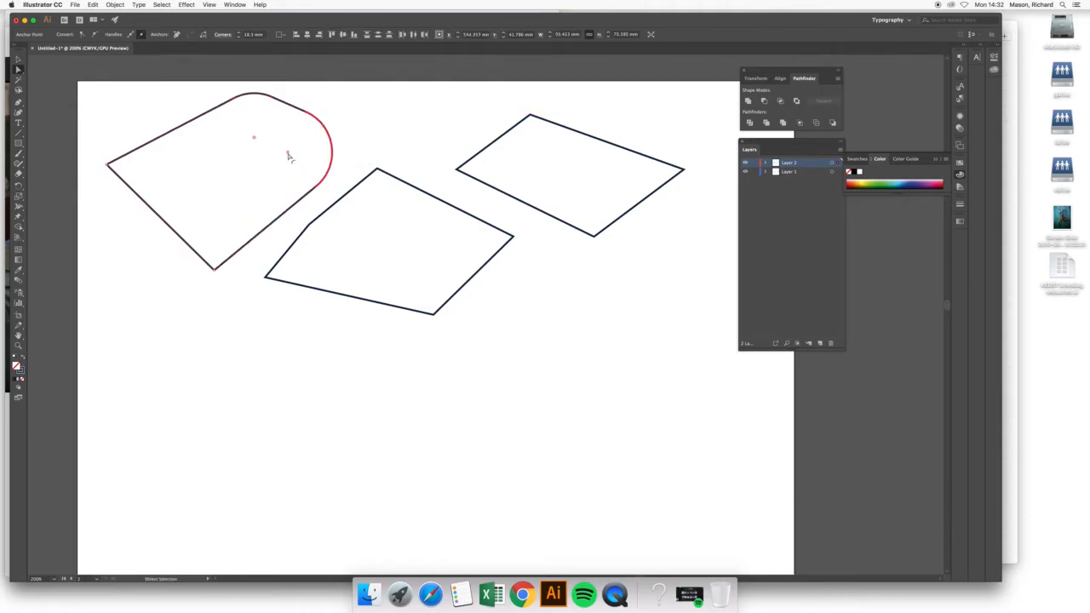
drag(428, 102, 240, 220)
drag(378, 169, 379, 153)
click(400, 128)
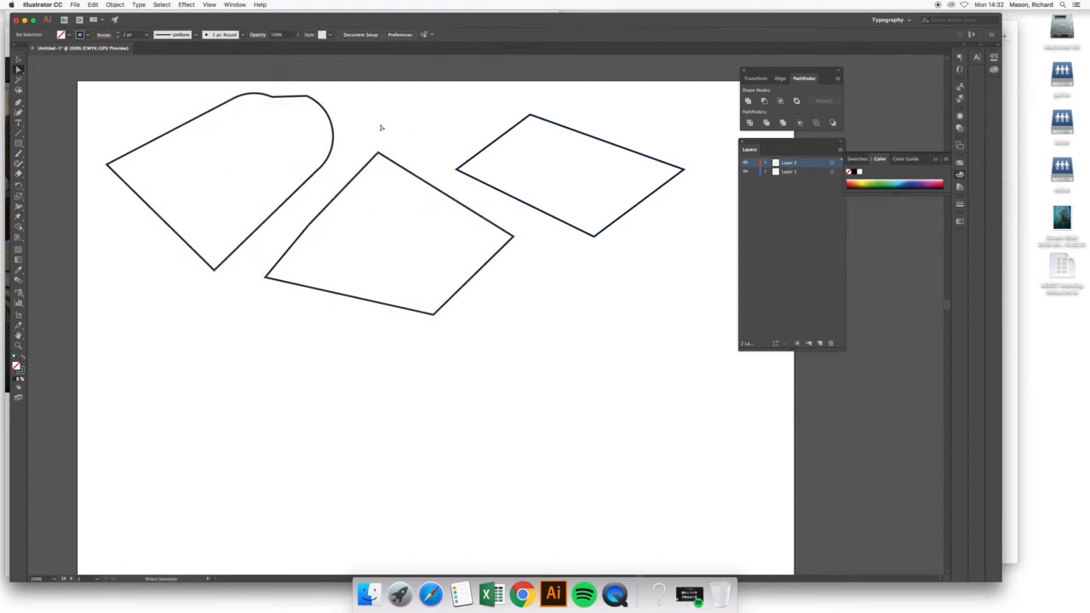
Start a curved Pen path in the empty area below the shapes, with an arch at the top that dips into an S-curve on its right
click(18, 102)
drag(244, 397, 241, 349)
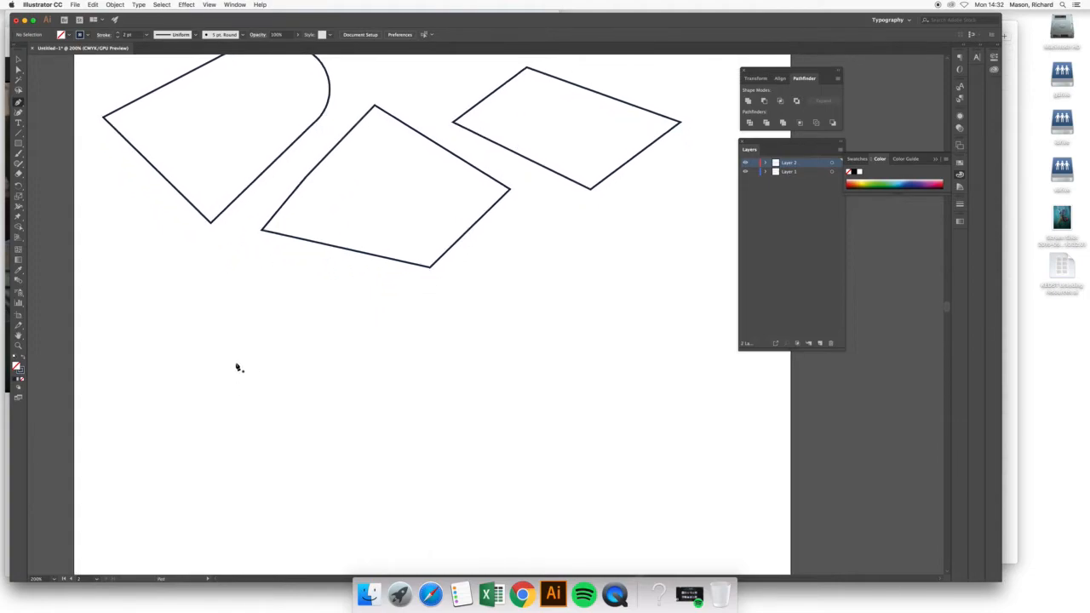
click(174, 395)
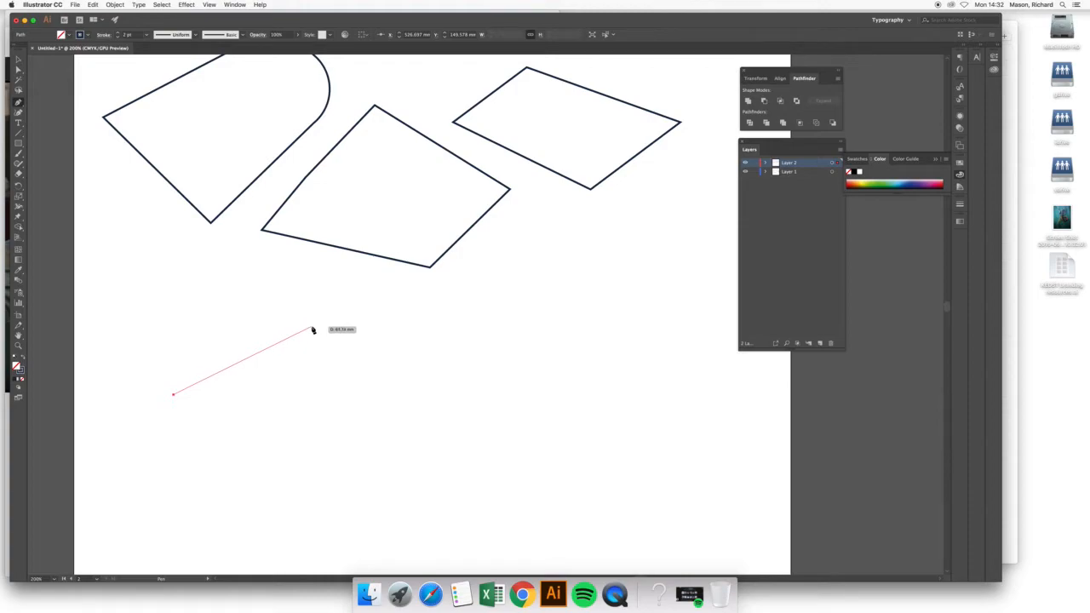
drag(313, 329, 413, 327)
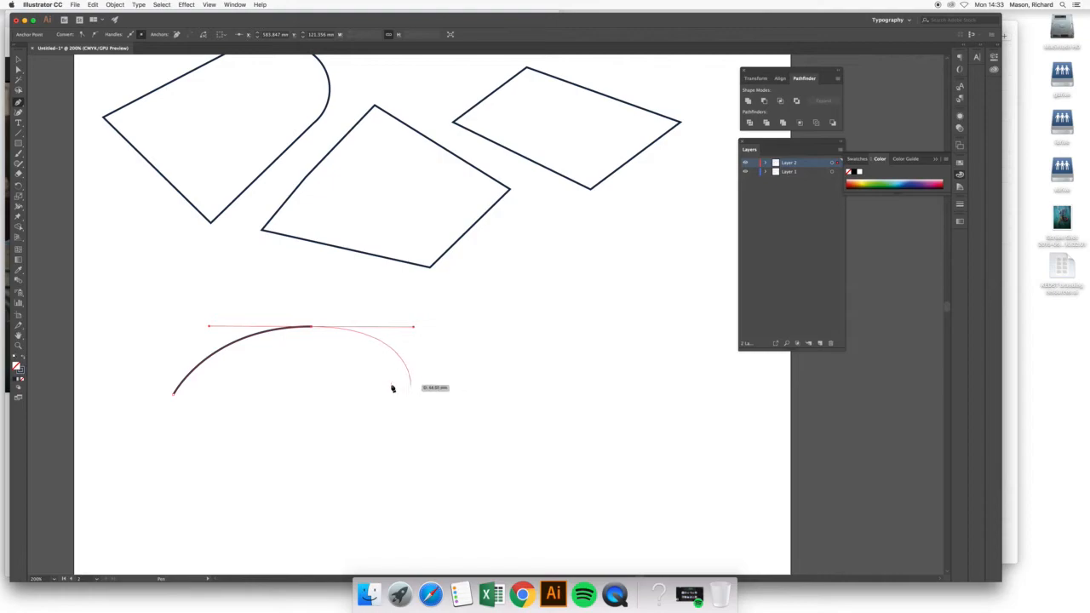
drag(434, 379, 523, 378)
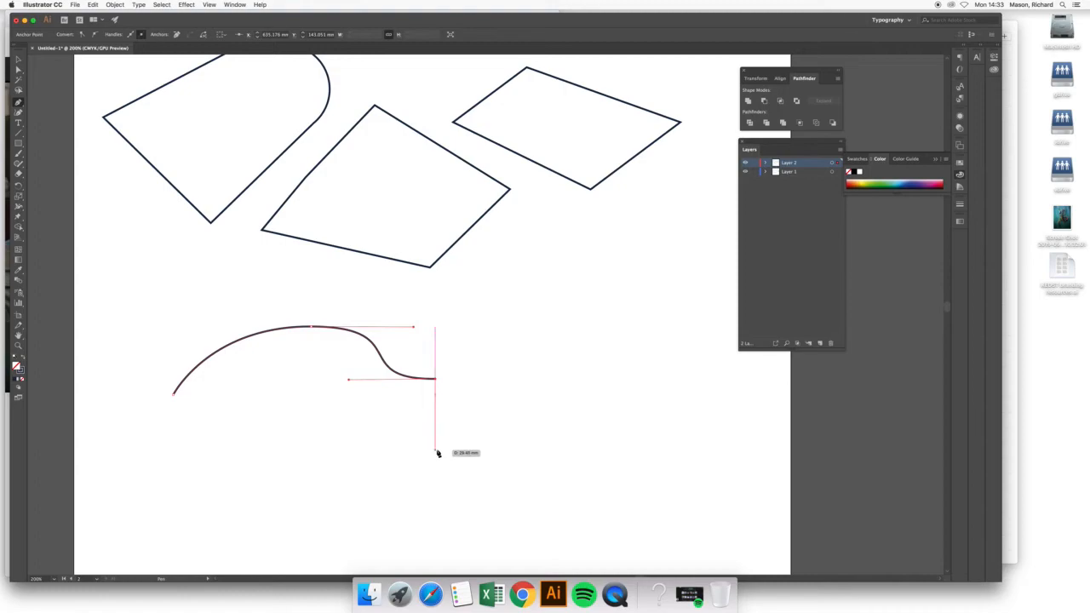
Complete the curved path with a straight vertical right side and a wavy underside tapering to a tip, closing it at the start point
click(436, 451)
mouse_move(340, 429)
mouse_down()
mouse_move(332, 389)
mouse_move(313, 379)
mouse_up()
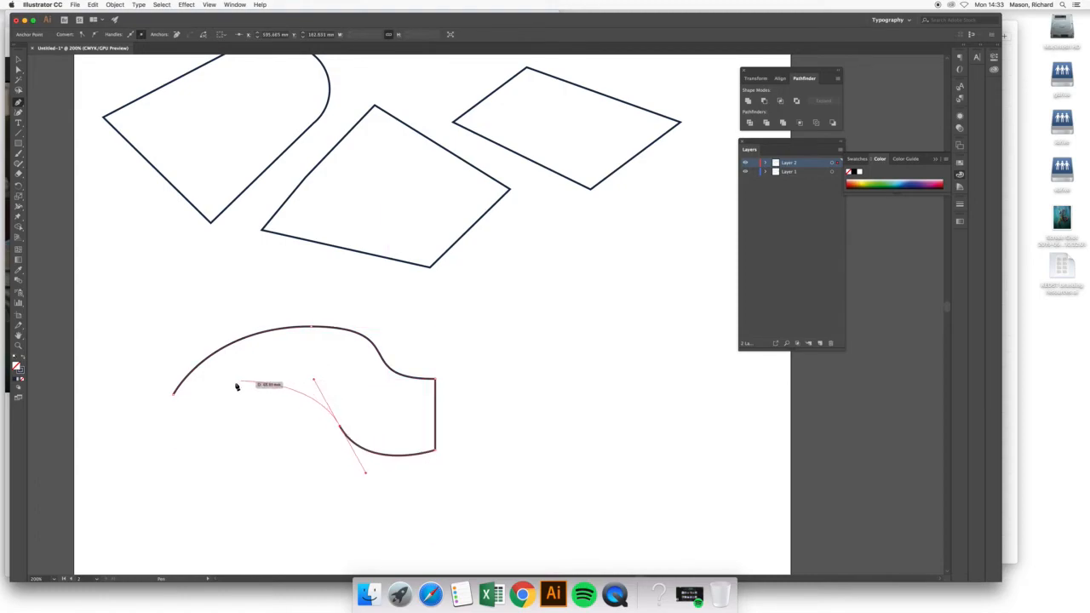
drag(171, 410, 153, 458)
click(159, 438)
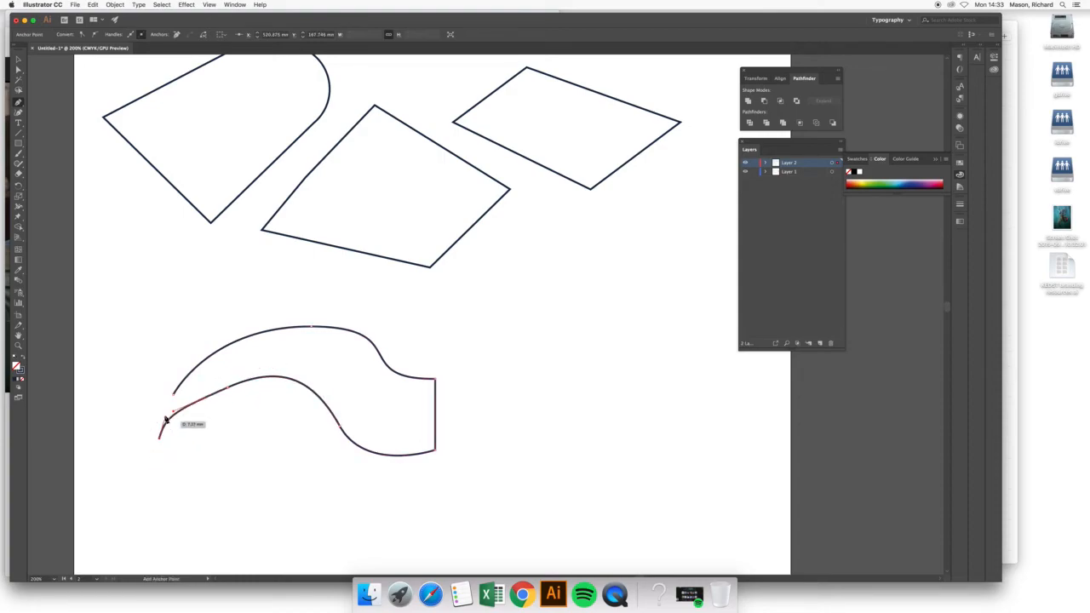
drag(174, 394, 181, 381)
Adjust the direction handles at the curved shape's upper-right anchor so the top edge bulges outward into a rounded shoulder
click(19, 72)
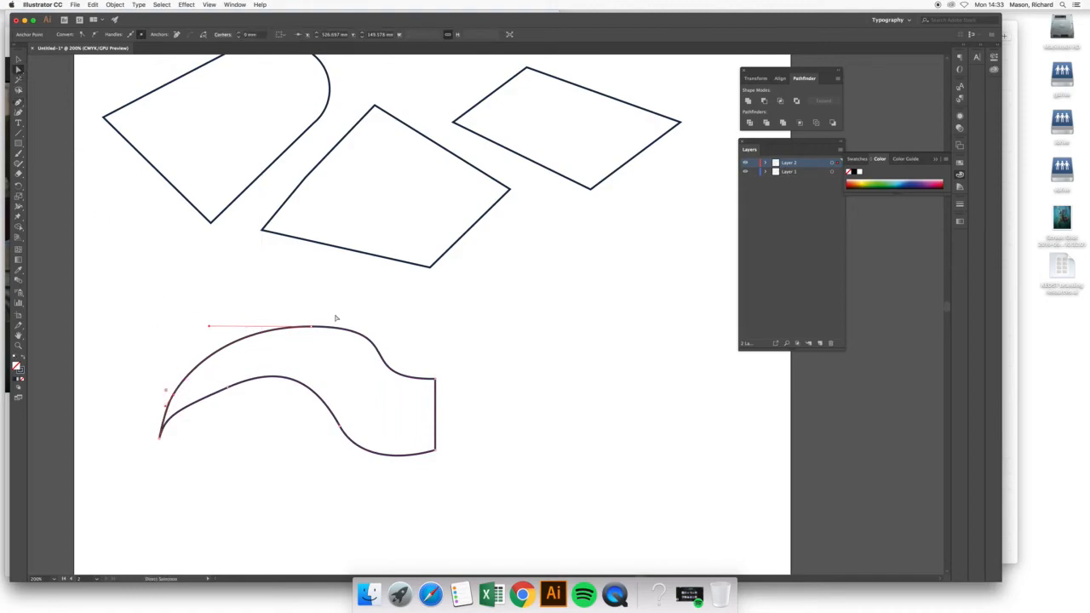
click(418, 341)
drag(421, 353, 474, 498)
click(435, 379)
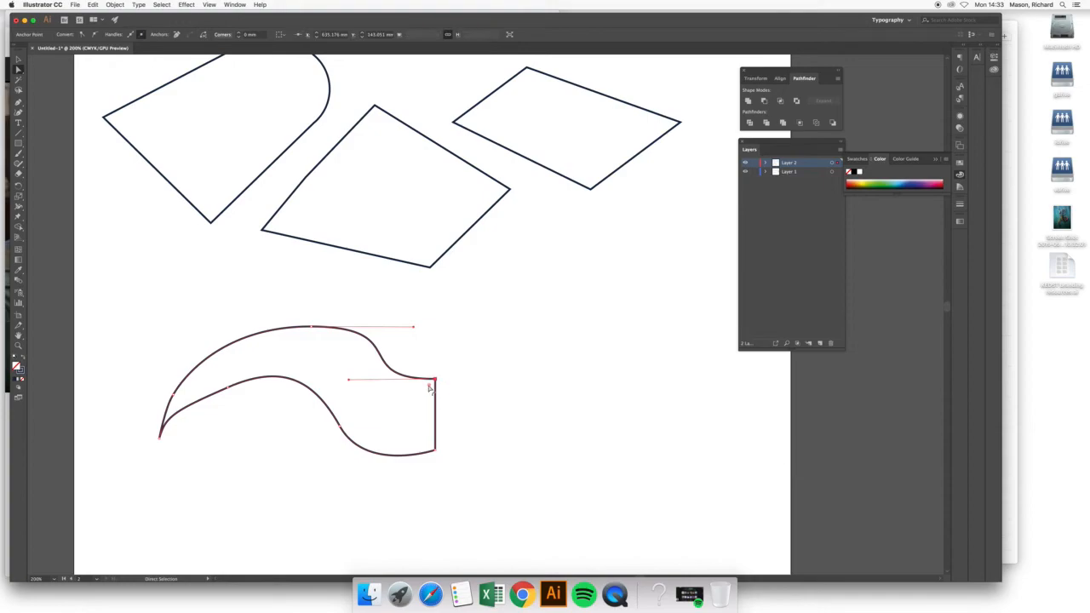
click(437, 380)
mouse_move(433, 388)
mouse_down()
mouse_move(418, 403)
mouse_move(436, 380)
mouse_up()
drag(349, 382, 406, 325)
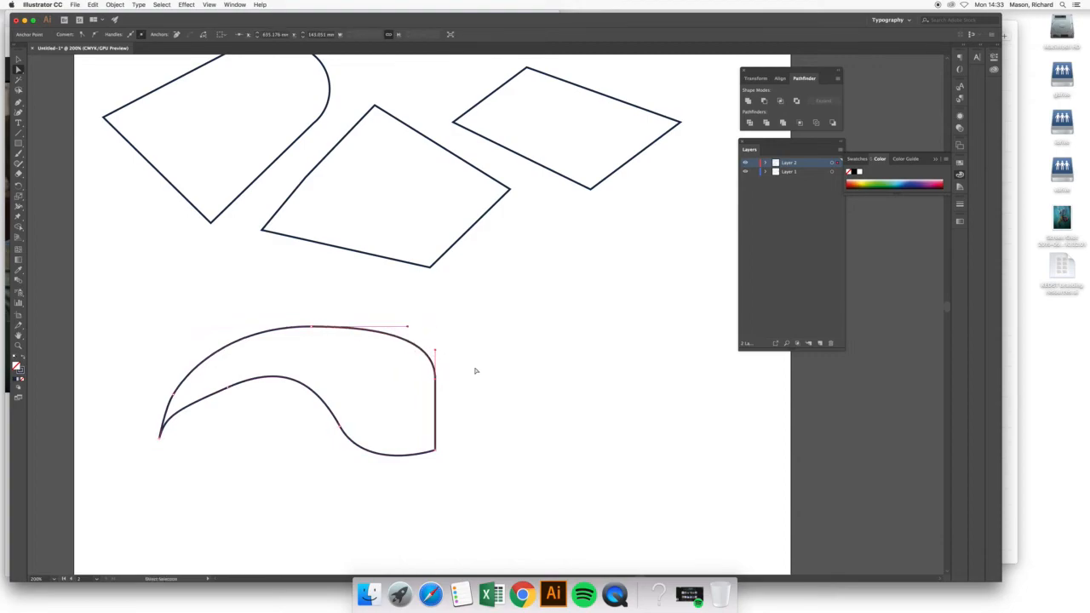
Move the rightmost four-sided shape down and left so it overlaps the middle polygon
click(18, 59)
click(478, 407)
key(space)
drag(521, 276, 502, 317)
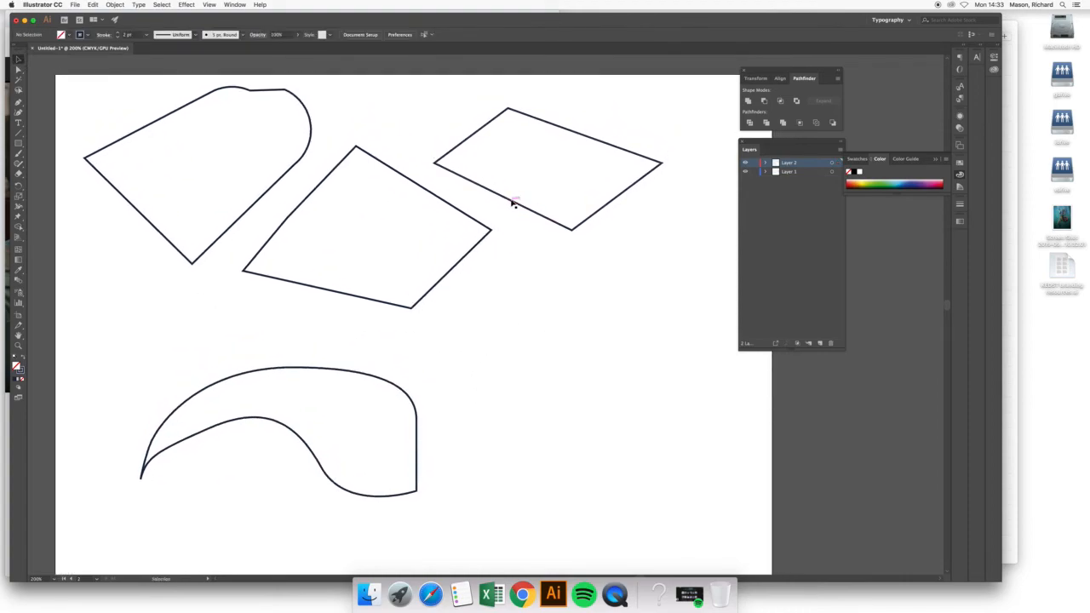
drag(522, 210, 494, 271)
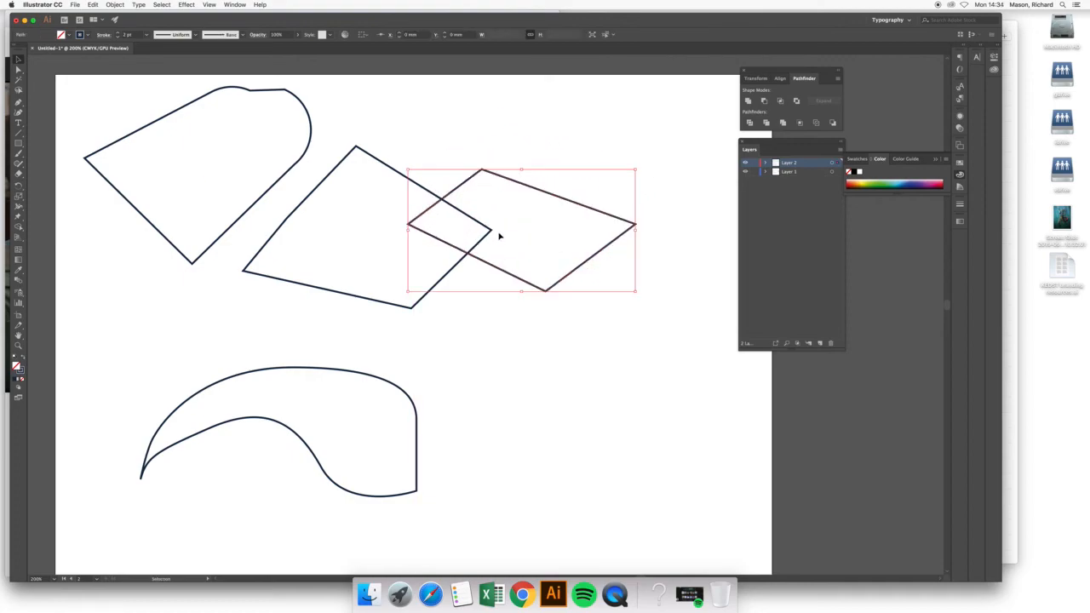
click(429, 159)
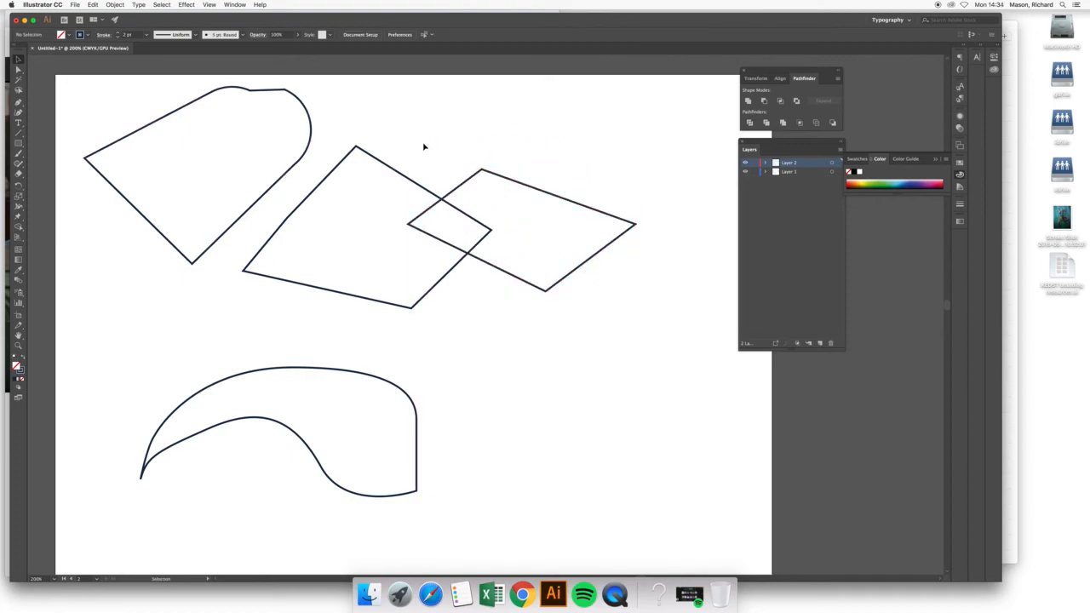
Select all four shapes and fill them with a medium green
drag(273, 128, 525, 433)
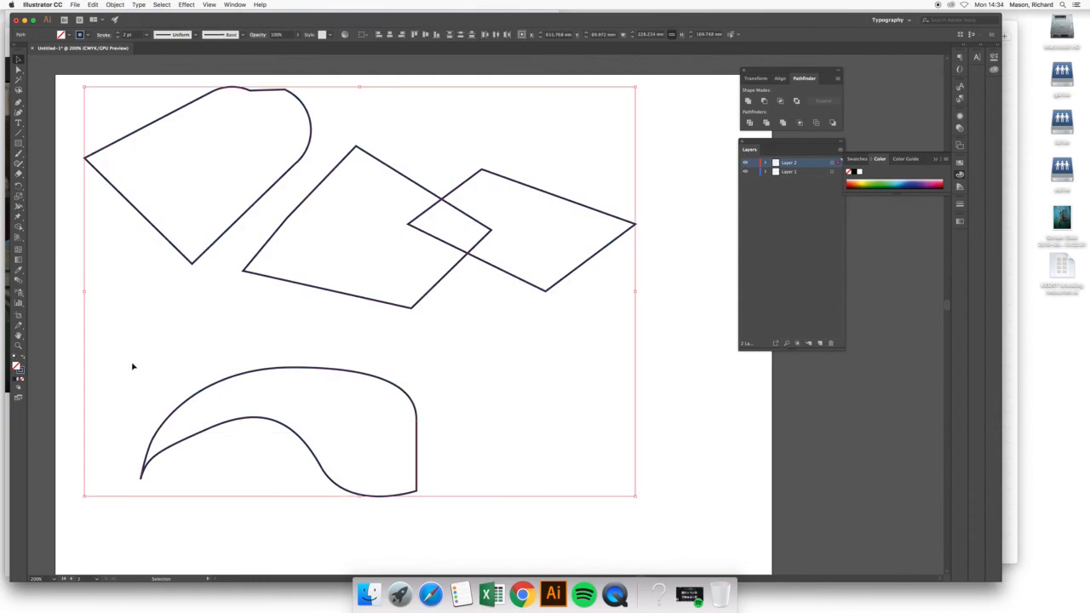
double_click(19, 366)
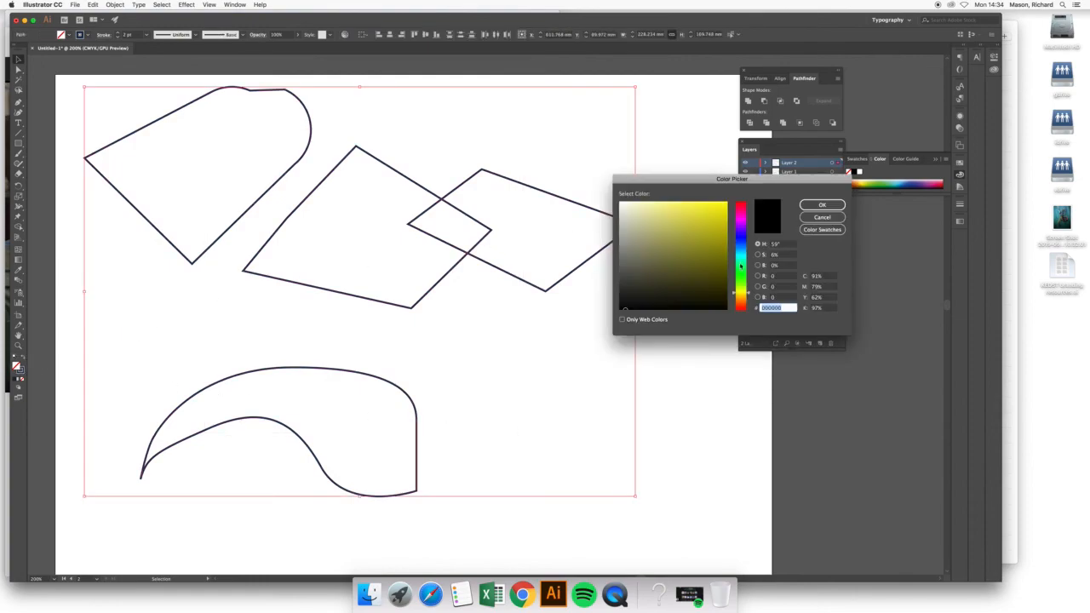
drag(741, 279, 741, 271)
click(671, 224)
click(822, 205)
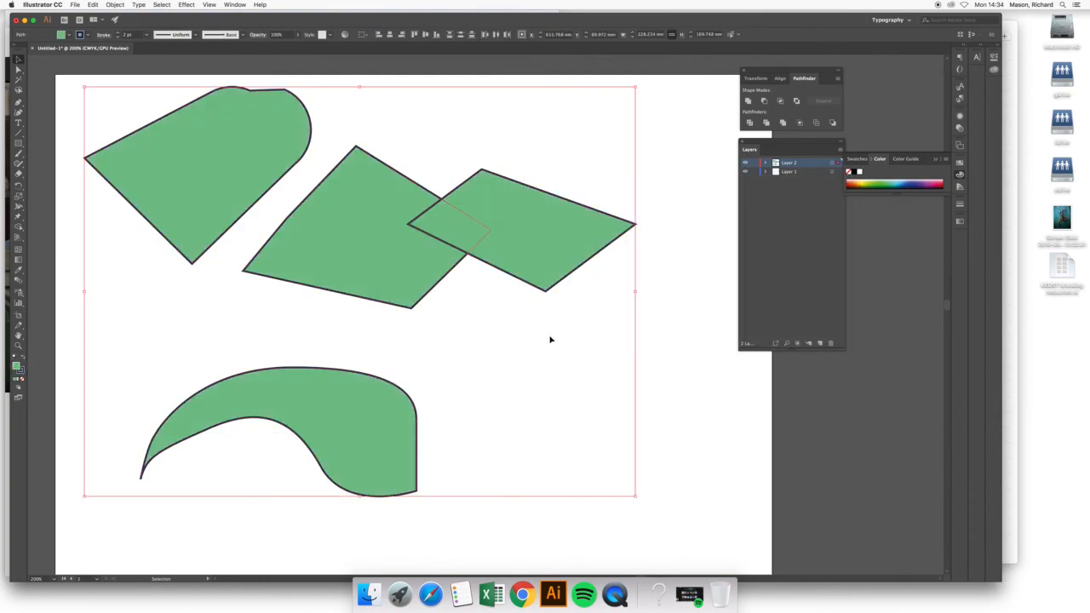
Move the curved shape over the two right-hand polygons, and move the rounded left shape so it overlaps the middle polygon
drag(390, 382, 560, 241)
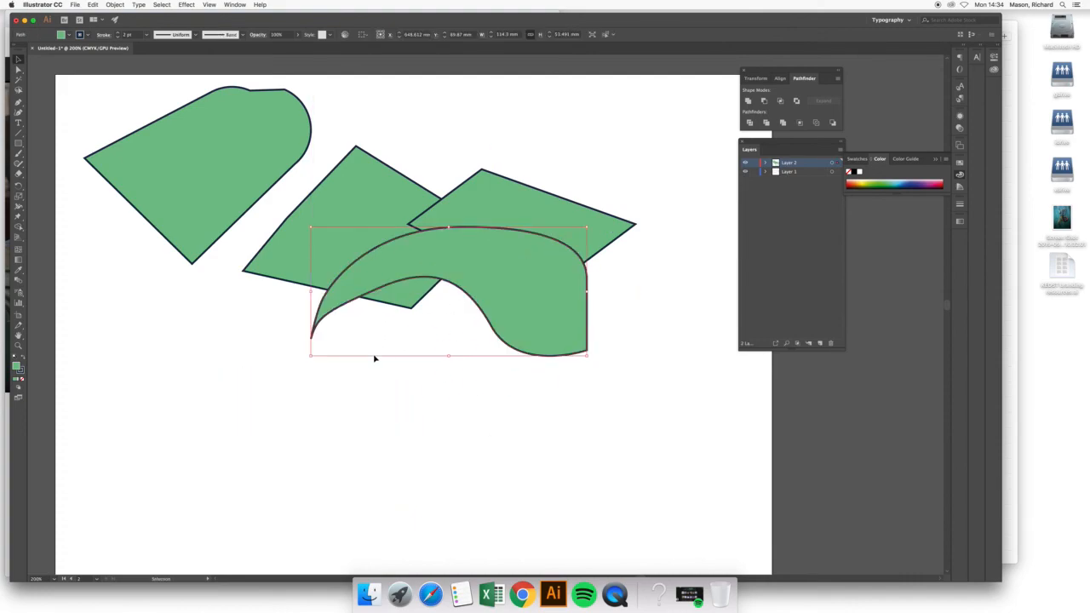
click(375, 358)
drag(265, 185, 289, 280)
click(468, 390)
Expand Layer 2 and move its bottommost path to the top of the stacking order
click(762, 163)
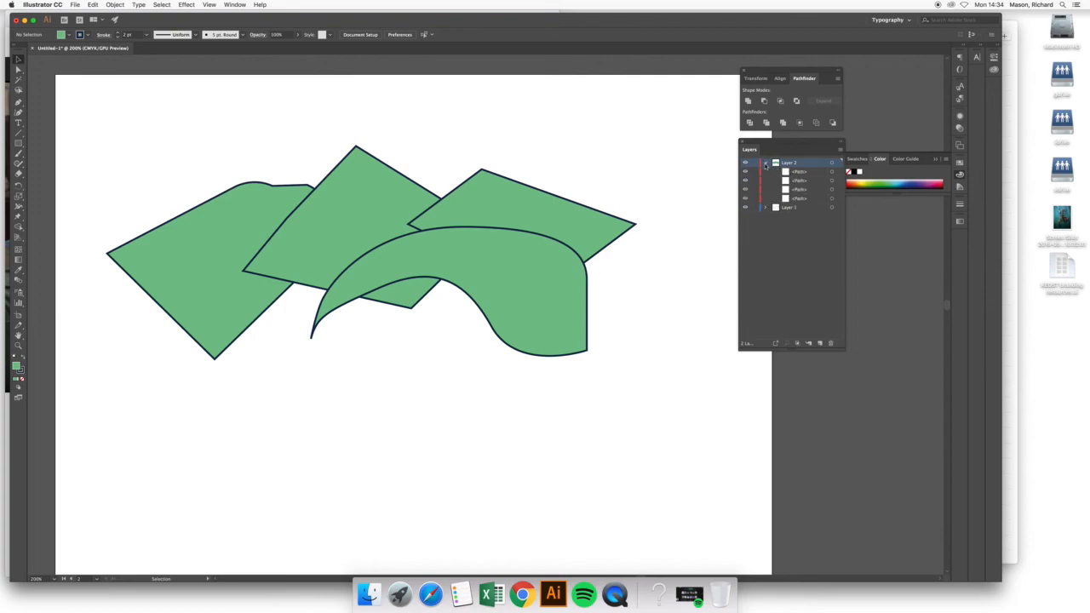
click(804, 199)
drag(811, 200, 814, 167)
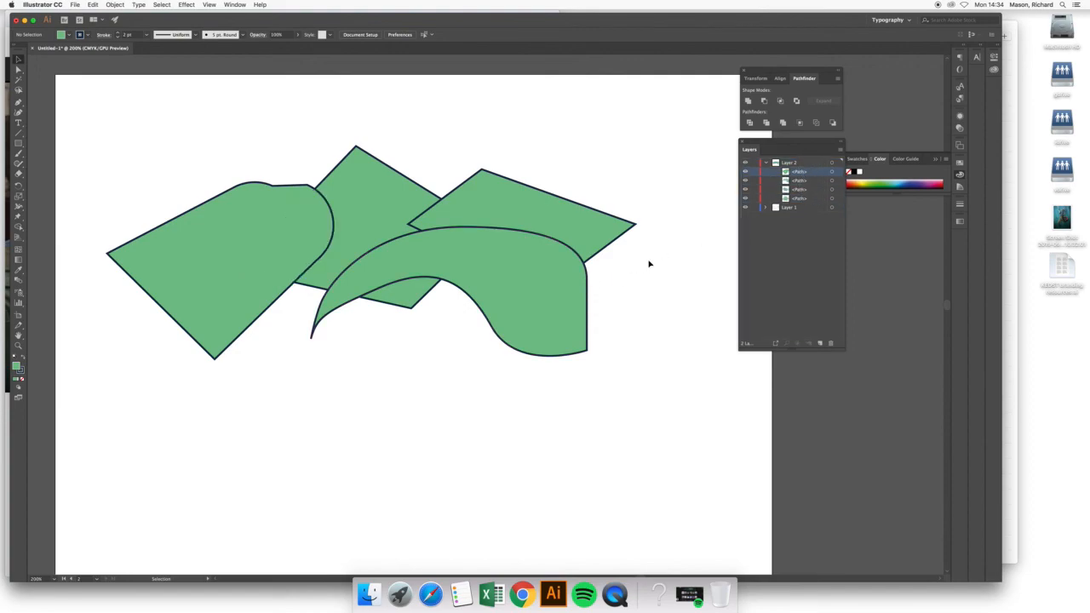